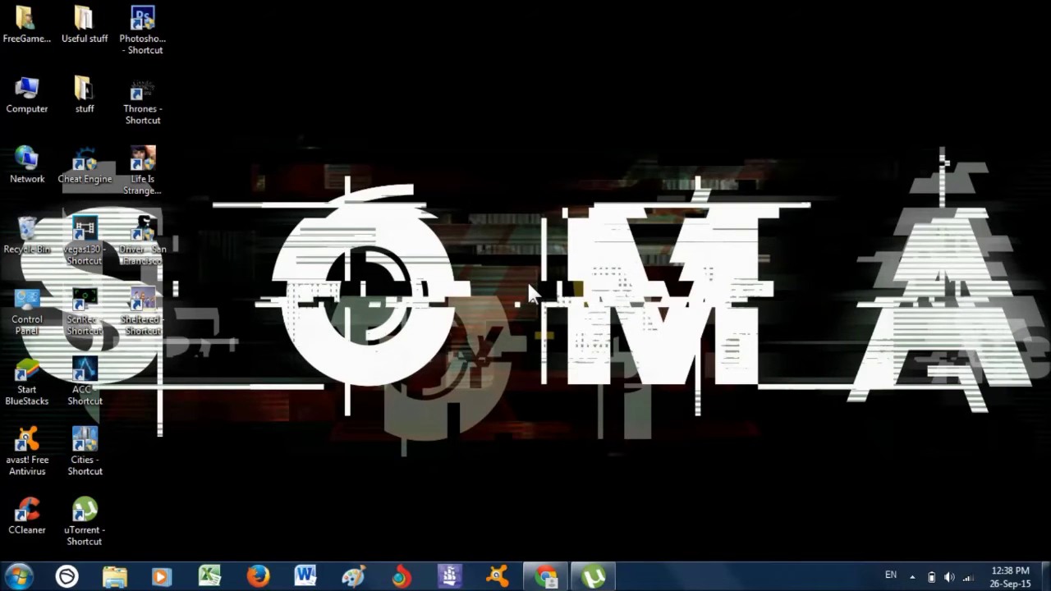
Restore the Chrome window showing the µTorrent free vs Pro comparison table
{"action": "left_click", "coordinate": [546, 579]}
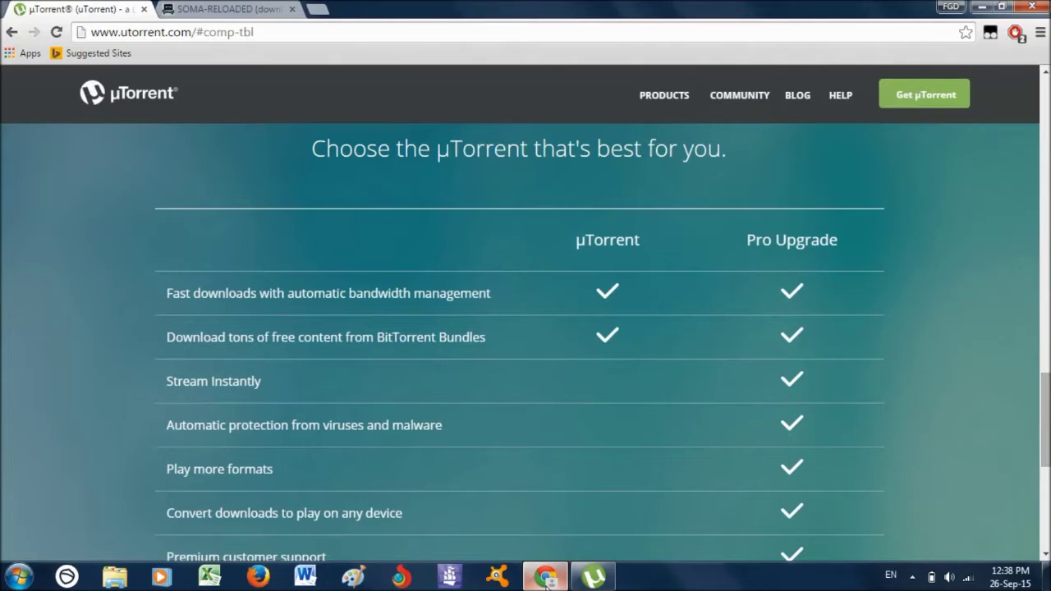
Send the SOMA-RELOADED magnet link from its torrent page to µTorrent
{"action": "scroll", "coordinate": [531, 355], "scroll_direction": "down", "scroll_amount": 3}
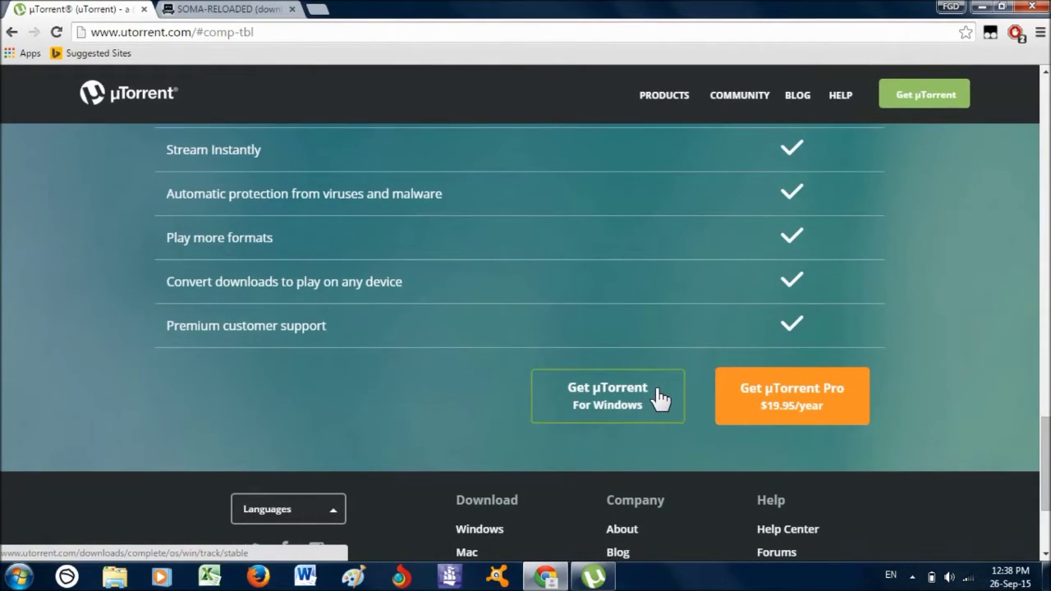
{"action": "left_click", "coordinate": [604, 582]}
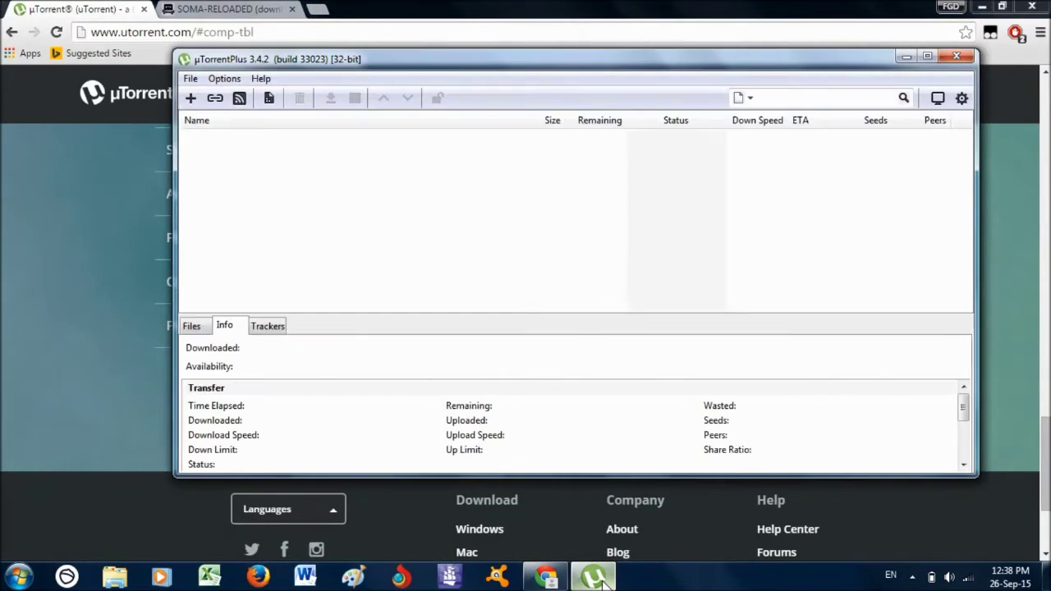
{"action": "left_click", "coordinate": [234, 10]}
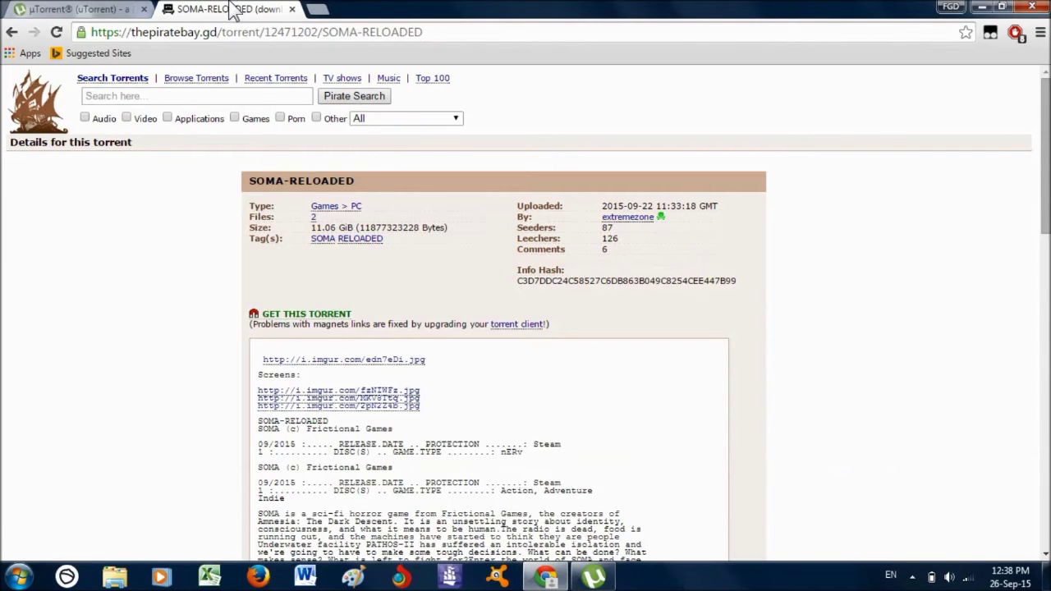
{"action": "left_click", "coordinate": [267, 315]}
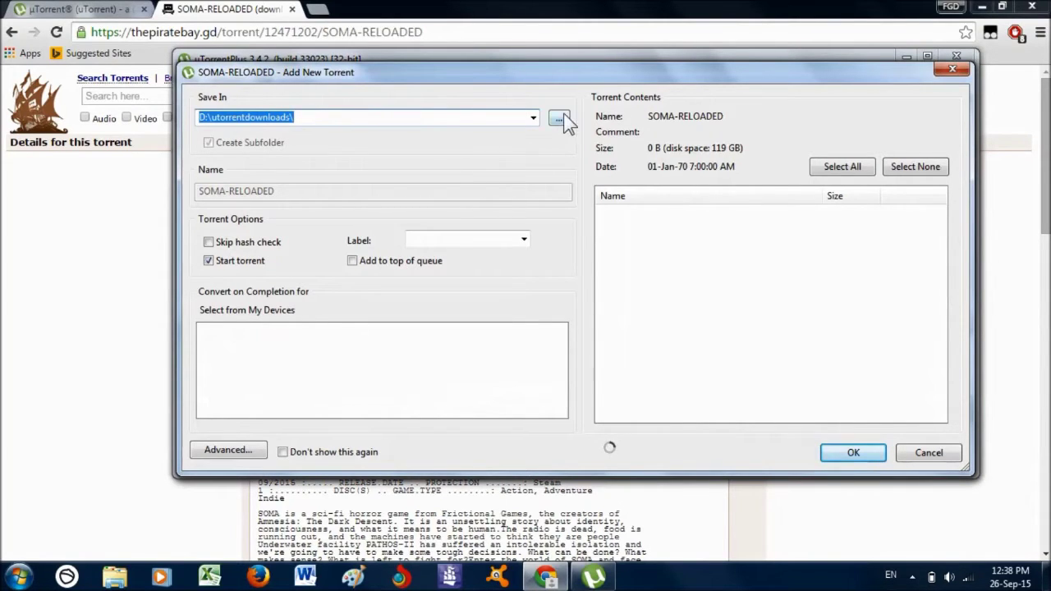
Download SOMA-RELOADED to D:\utorrentdownloads, stop it when finished, and open its containing folder
{"action": "left_click", "coordinate": [846, 452]}
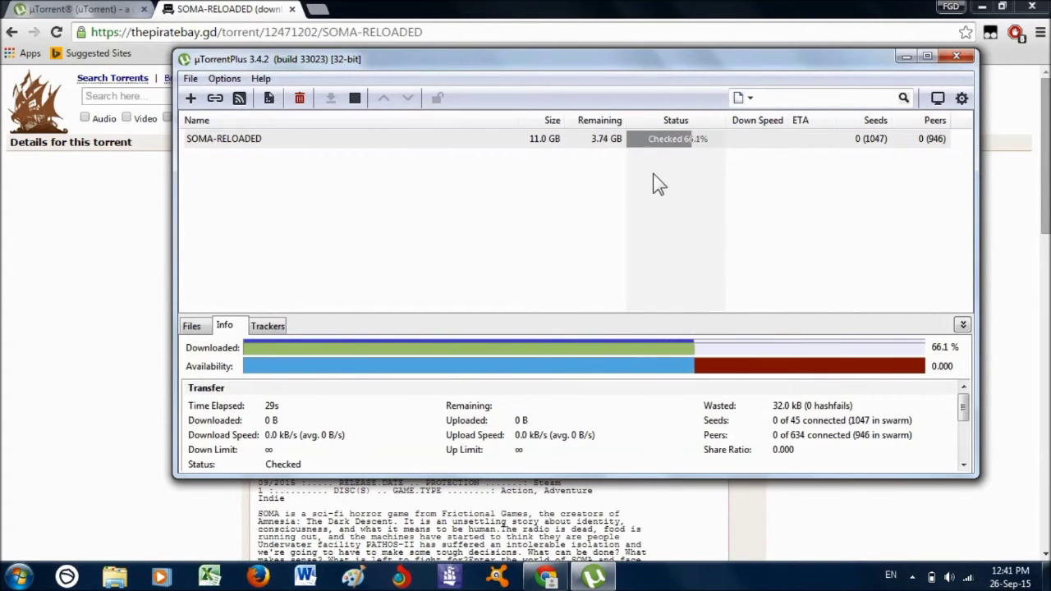
{"action": "left_click", "coordinate": [626, 141]}
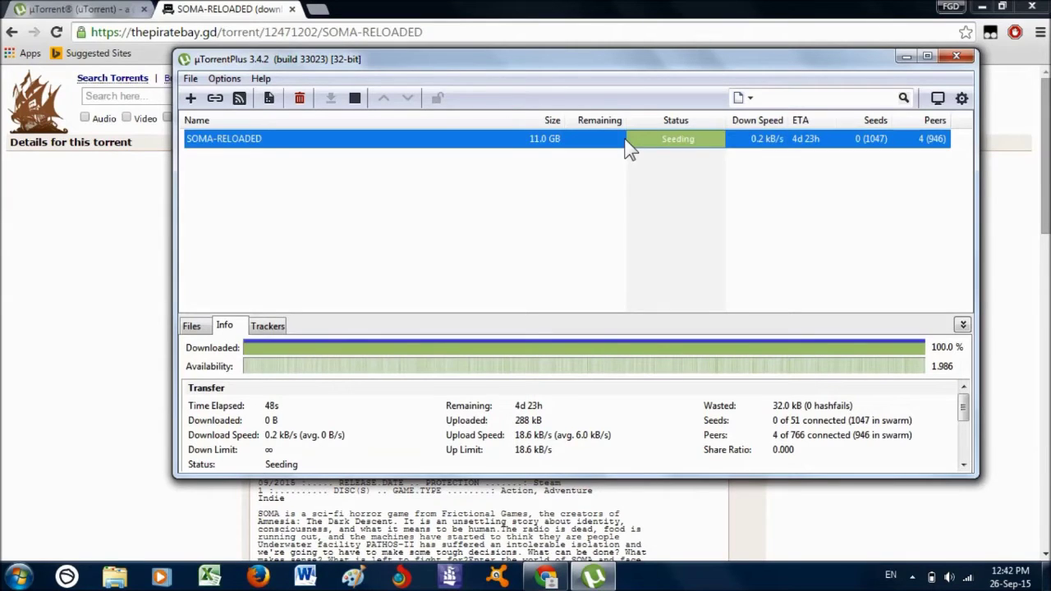
{"action": "right_click", "coordinate": [626, 148]}
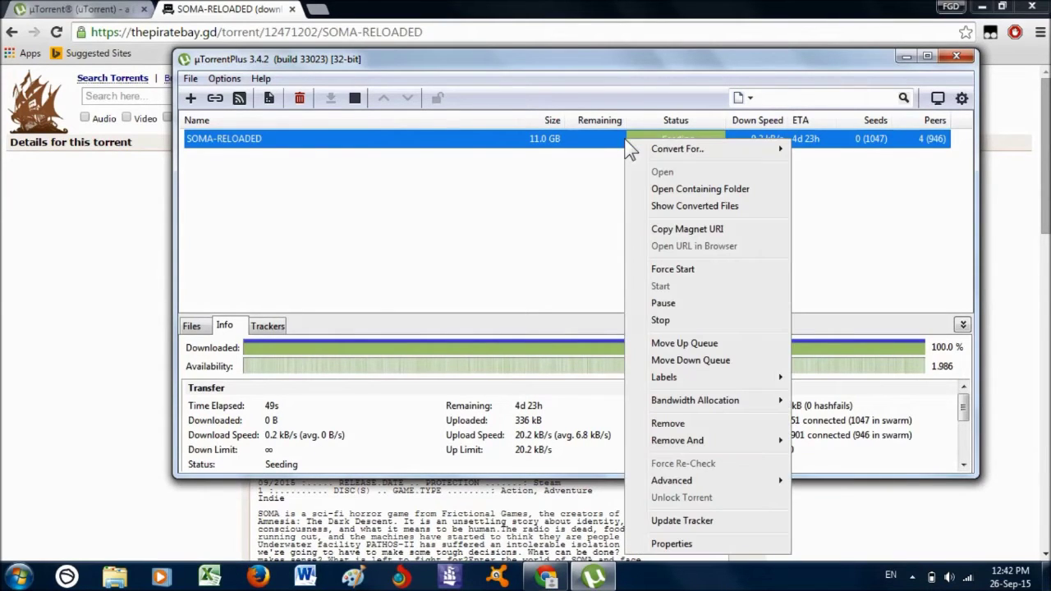
{"action": "left_click", "coordinate": [673, 319]}
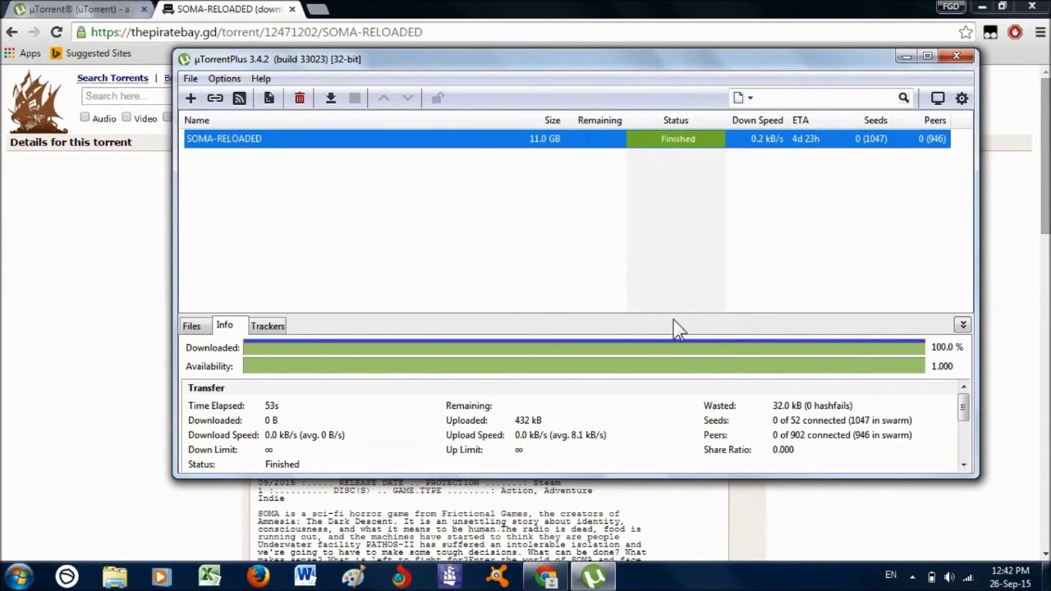
{"action": "right_click", "coordinate": [632, 146]}
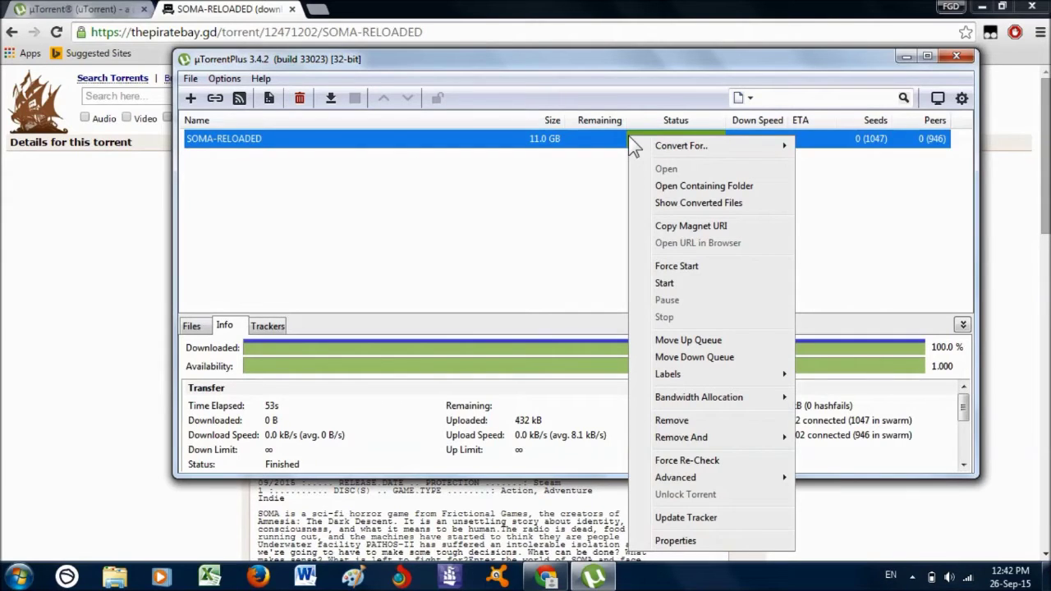
{"action": "left_click", "coordinate": [652, 189]}
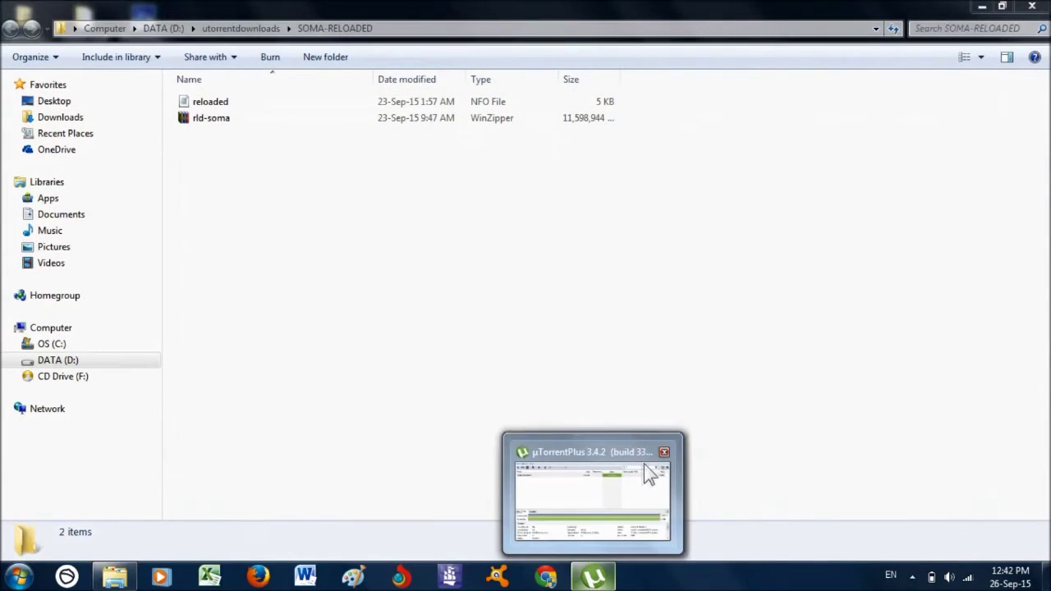
Exit µTorrent from the system tray
{"action": "left_click", "coordinate": [911, 576]}
{"action": "right_click", "coordinate": [911, 497]}
{"action": "left_click", "coordinate": [934, 489]}
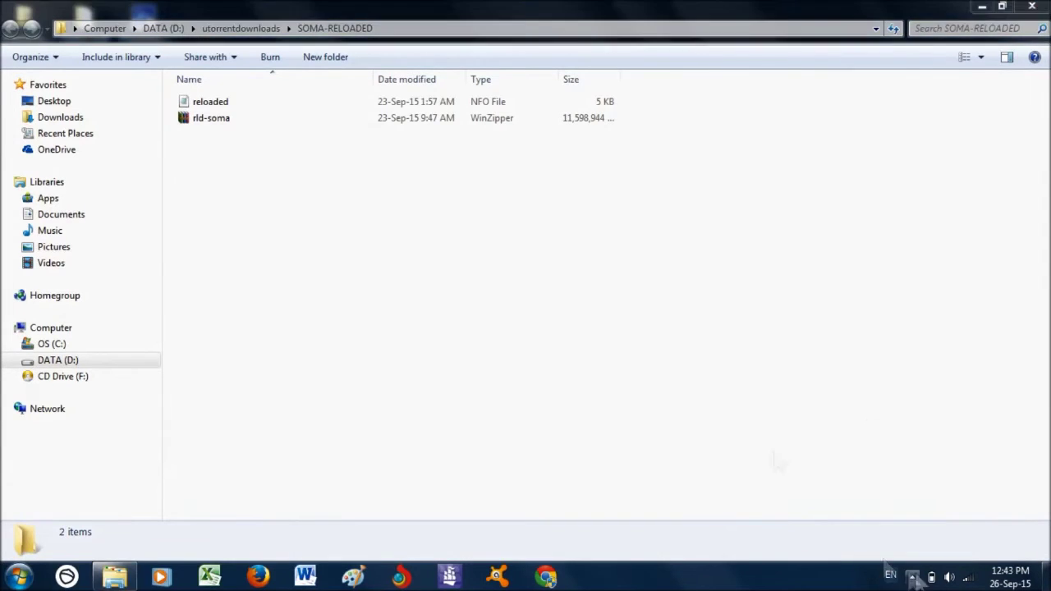
Extract the rld-soma archive to an rld-soma folder and open it
{"action": "left_click", "coordinate": [310, 123]}
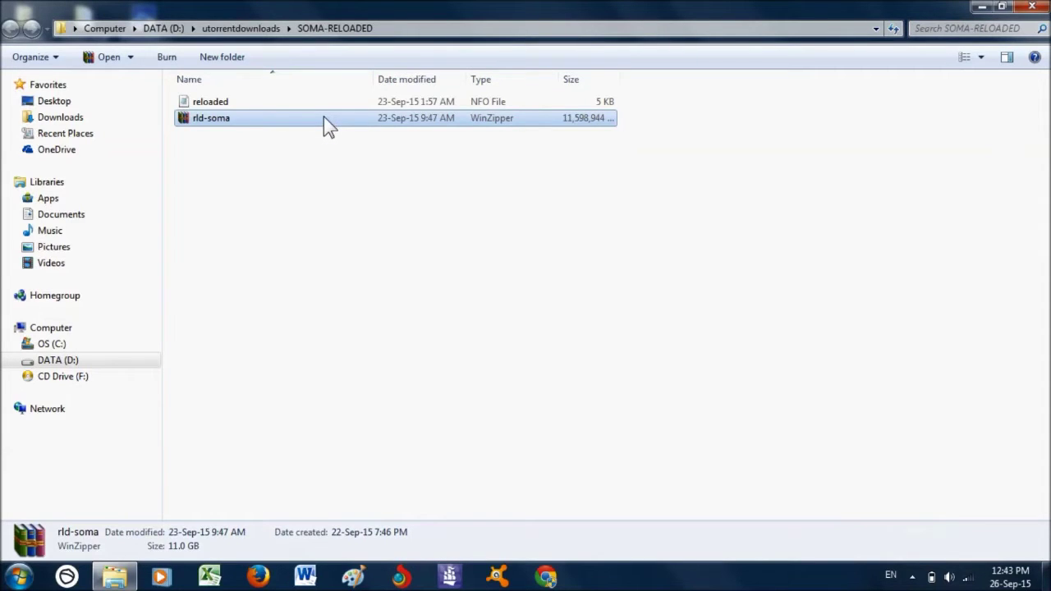
{"action": "right_click", "coordinate": [324, 116]}
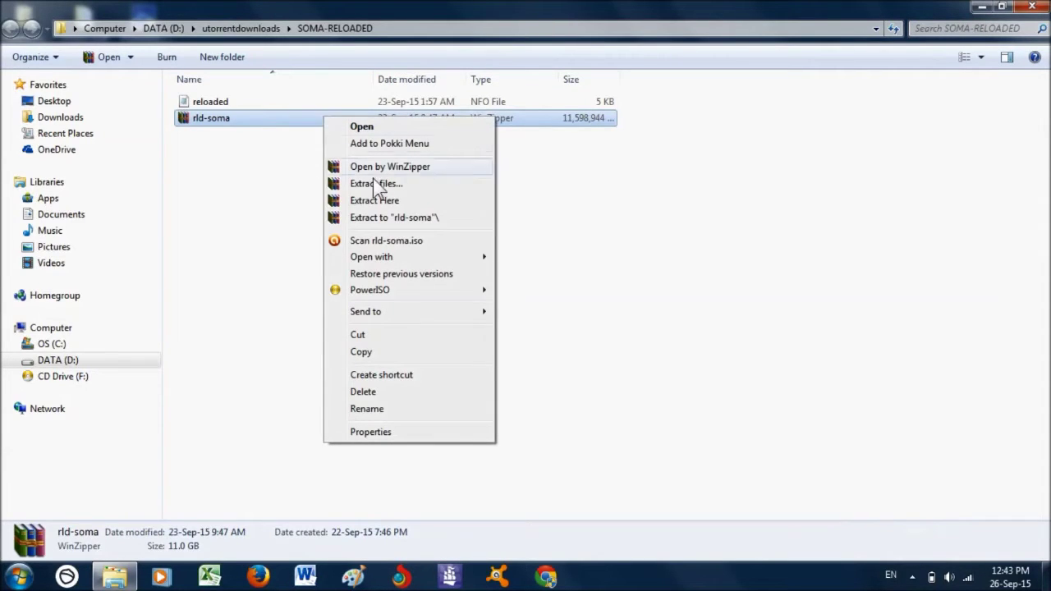
{"action": "left_click", "coordinate": [412, 218]}
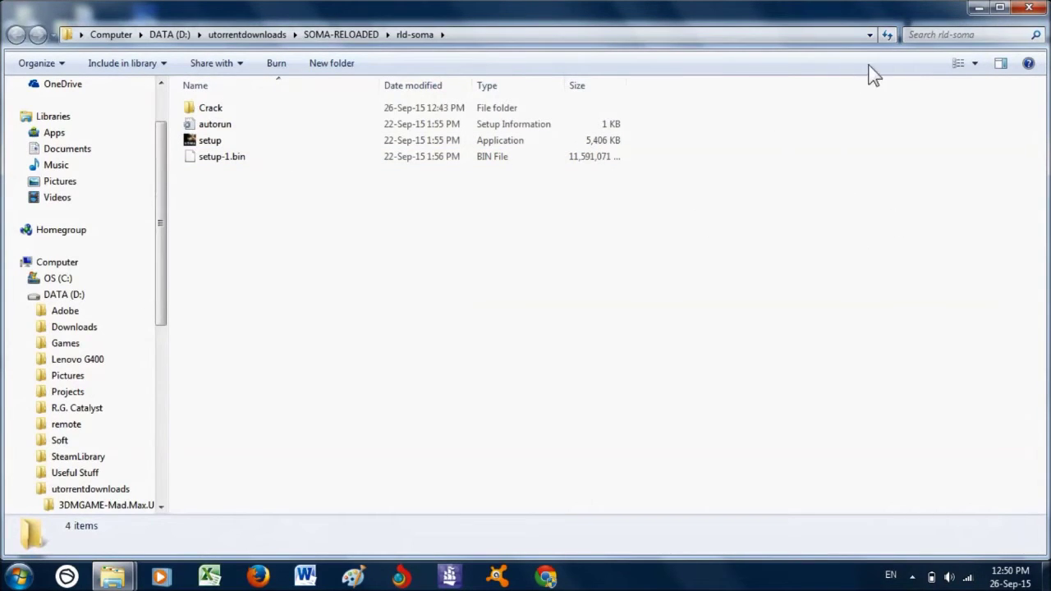
{"action": "left_click_drag", "start_coordinate": [909, 24], "coordinate": [1032, 41]}
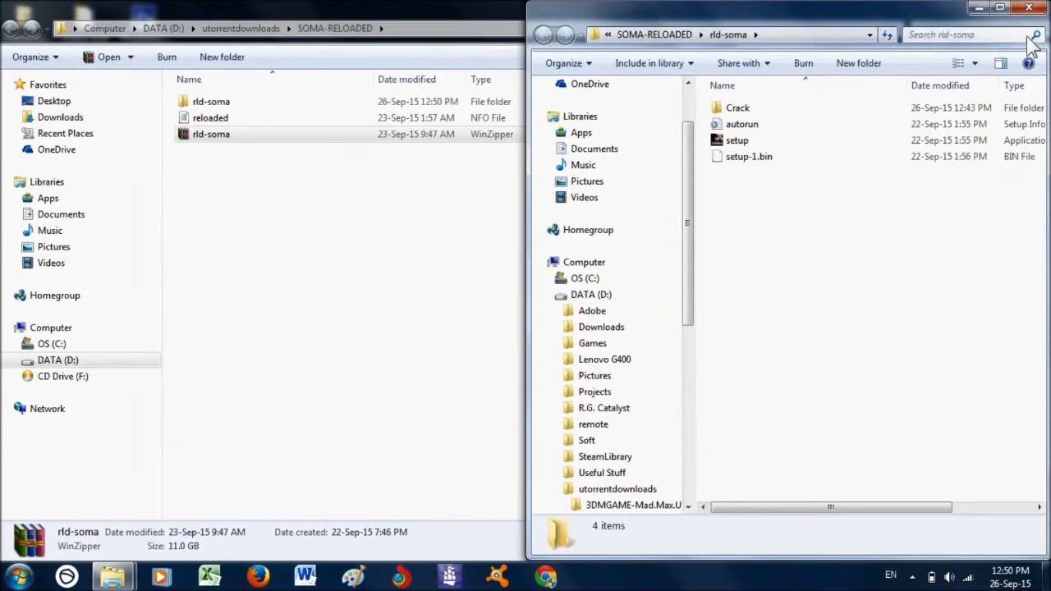
{"action": "left_click", "coordinate": [340, 101]}
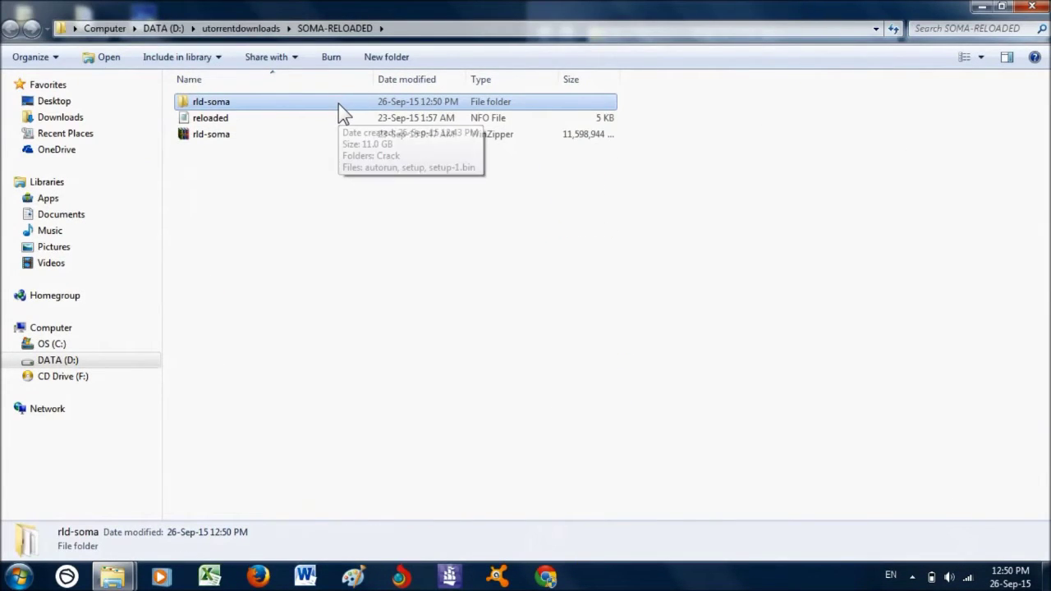
{"action": "double_click", "coordinate": [339, 105]}
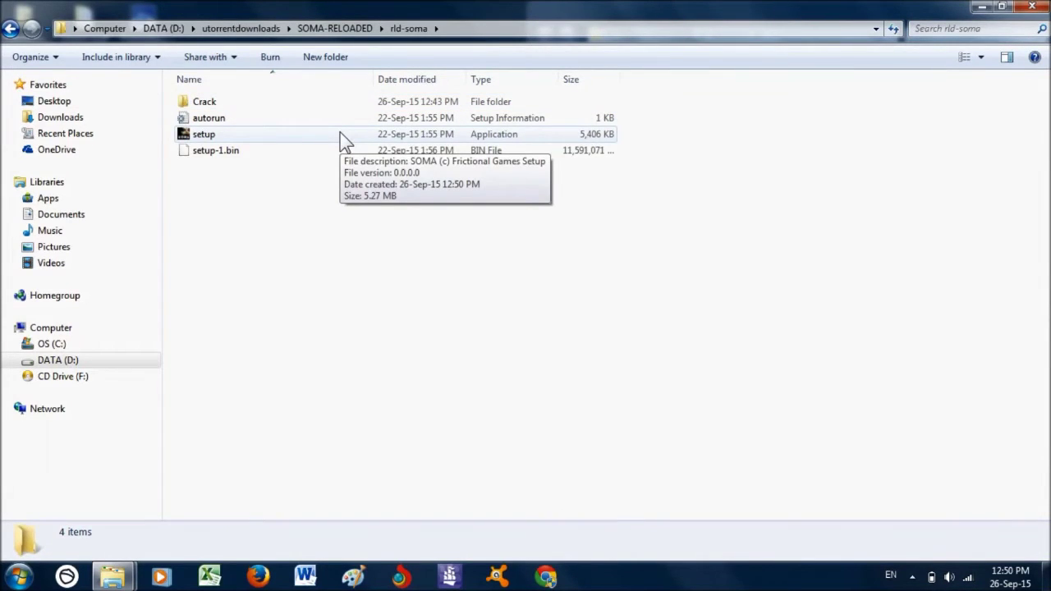
Launch the SOMA setup, dismiss its notice and mute the installer music
{"action": "double_click", "coordinate": [340, 134]}
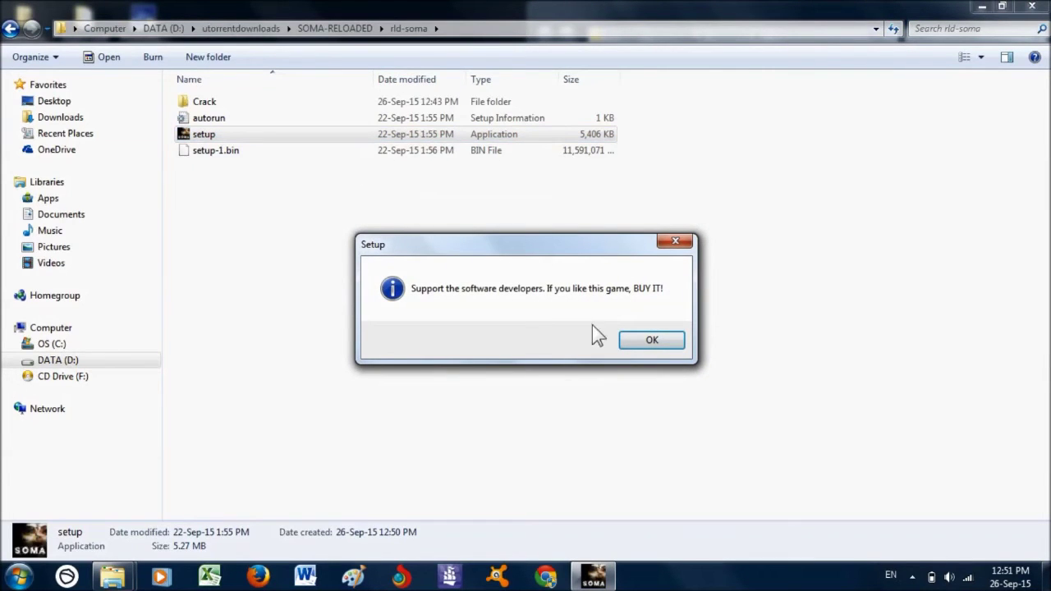
{"action": "left_click", "coordinate": [626, 337]}
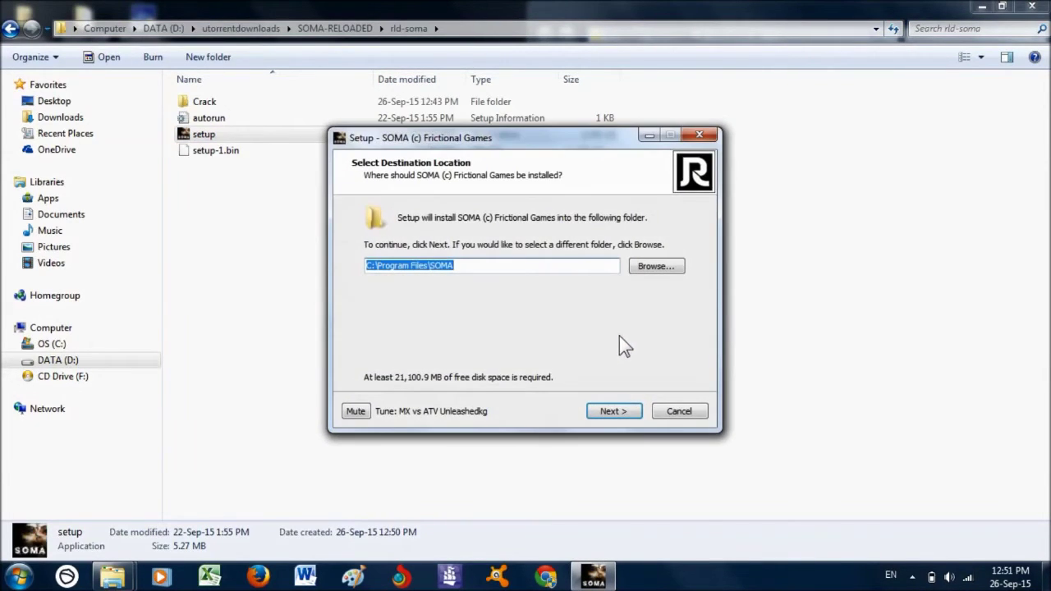
{"action": "left_click", "coordinate": [355, 411]}
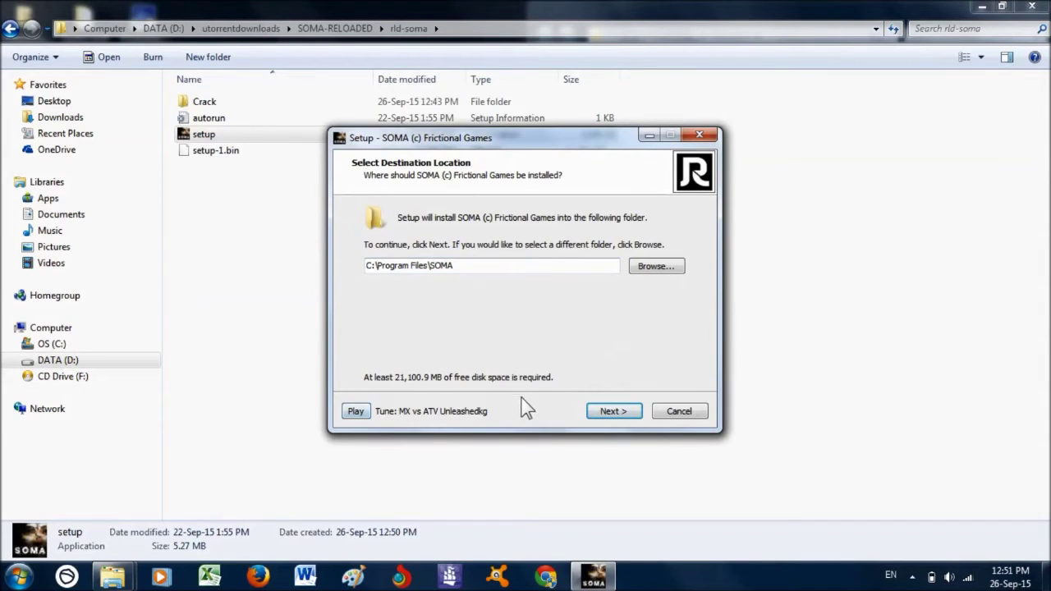
Install SOMA to D:\Games\SOMA with desktop and start-menu icons
{"action": "left_click", "coordinate": [659, 266]}
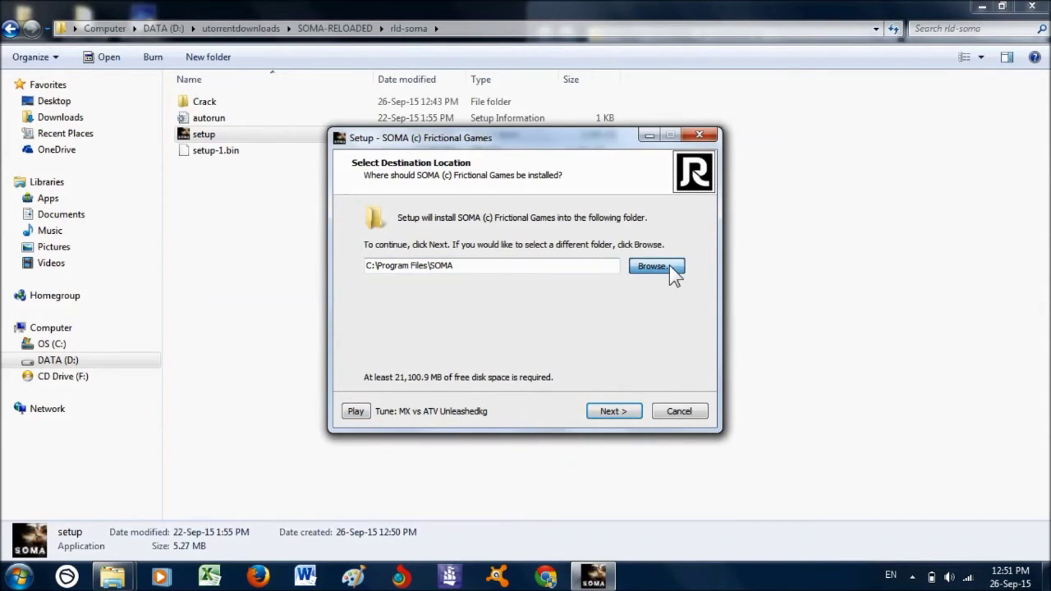
{"action": "left_click", "coordinate": [413, 216]}
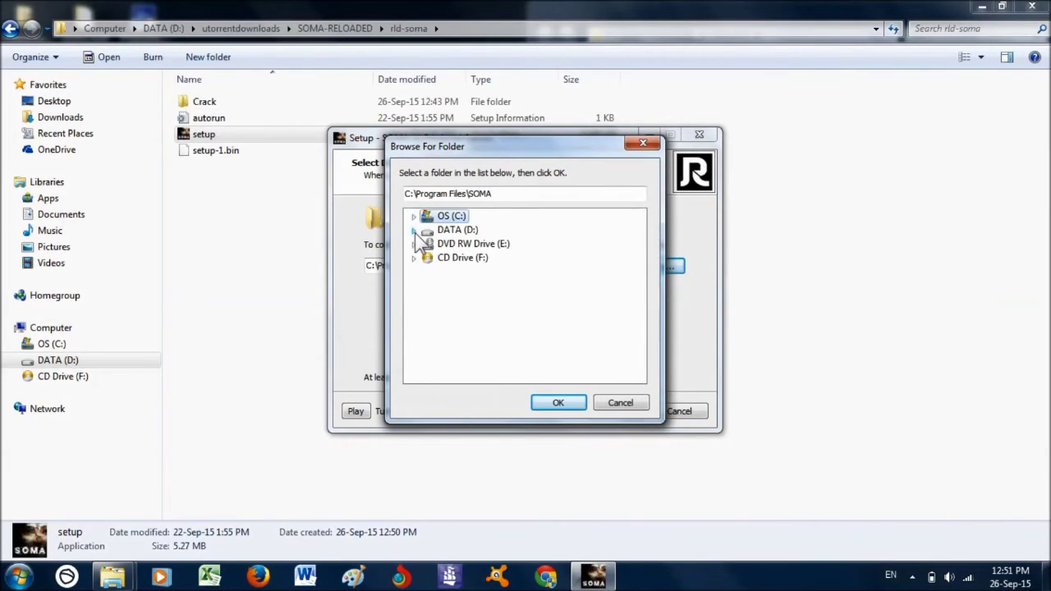
{"action": "left_click", "coordinate": [413, 230]}
{"action": "left_click", "coordinate": [465, 259]}
{"action": "left_click", "coordinate": [556, 404]}
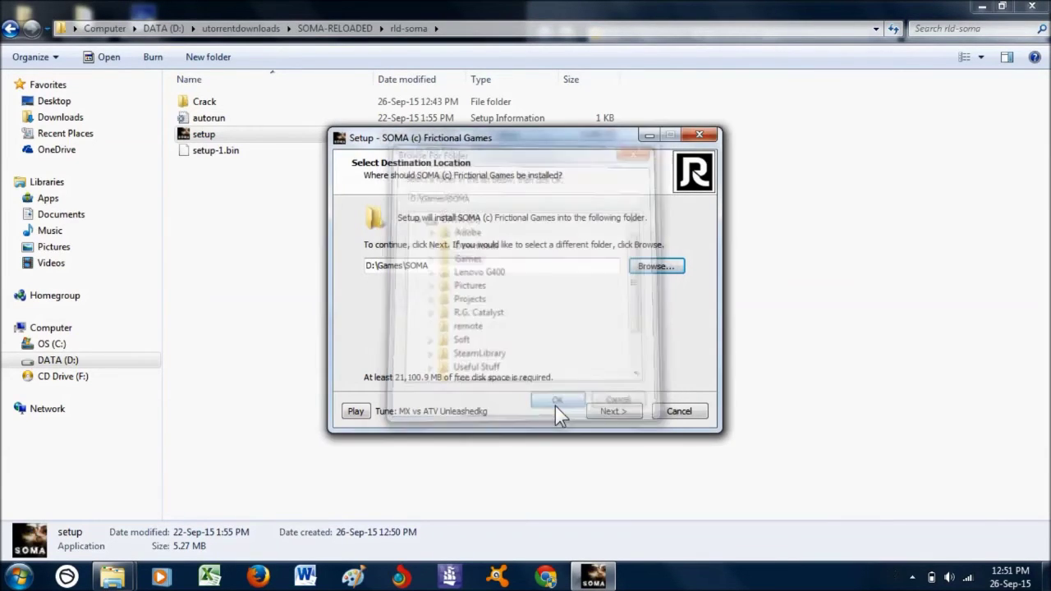
{"action": "left_click", "coordinate": [614, 411]}
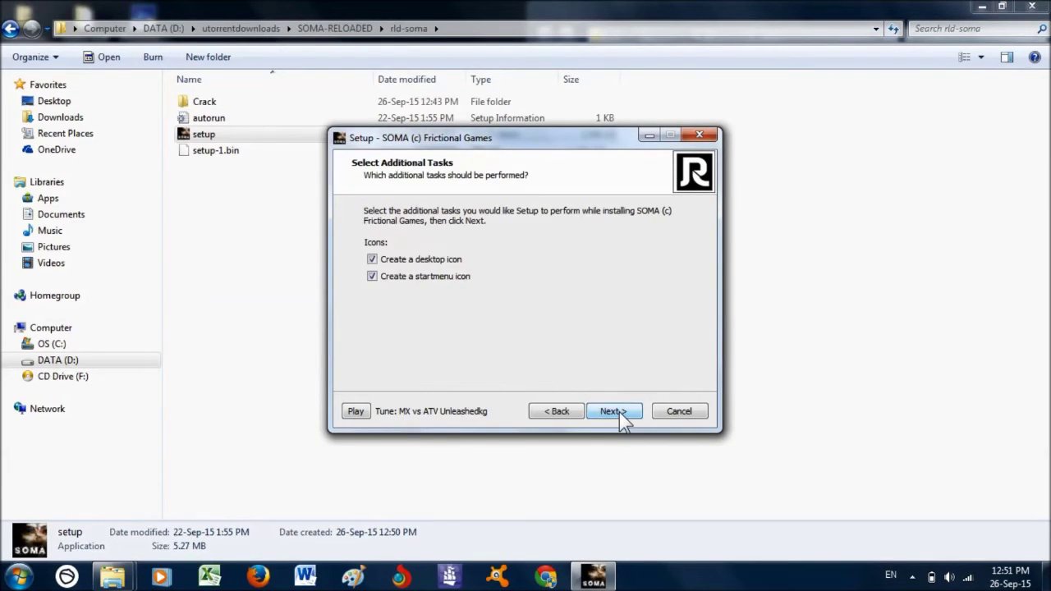
{"action": "left_click", "coordinate": [614, 412]}
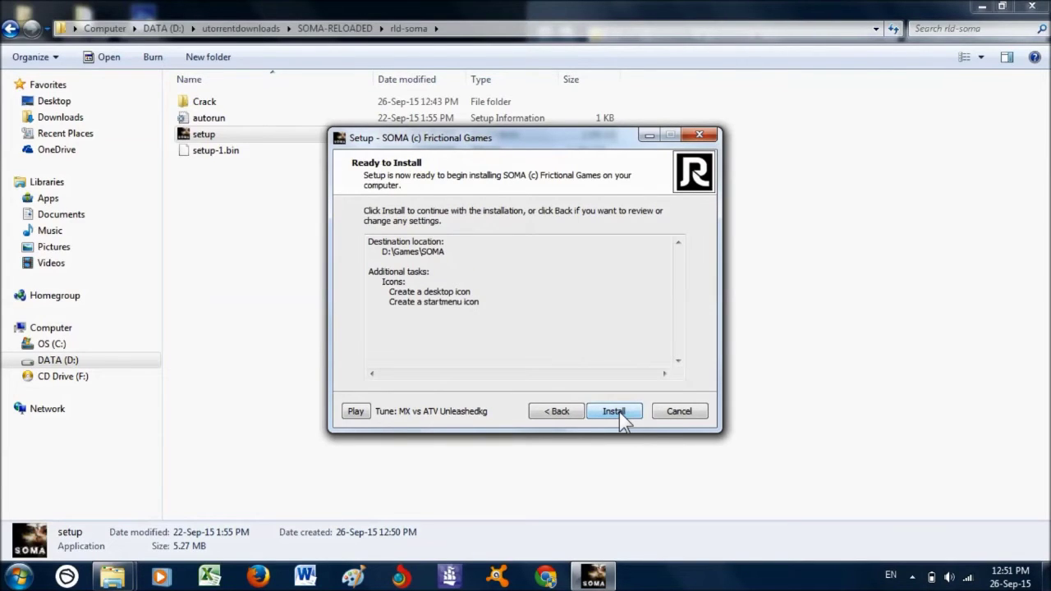
{"action": "left_click", "coordinate": [616, 412]}
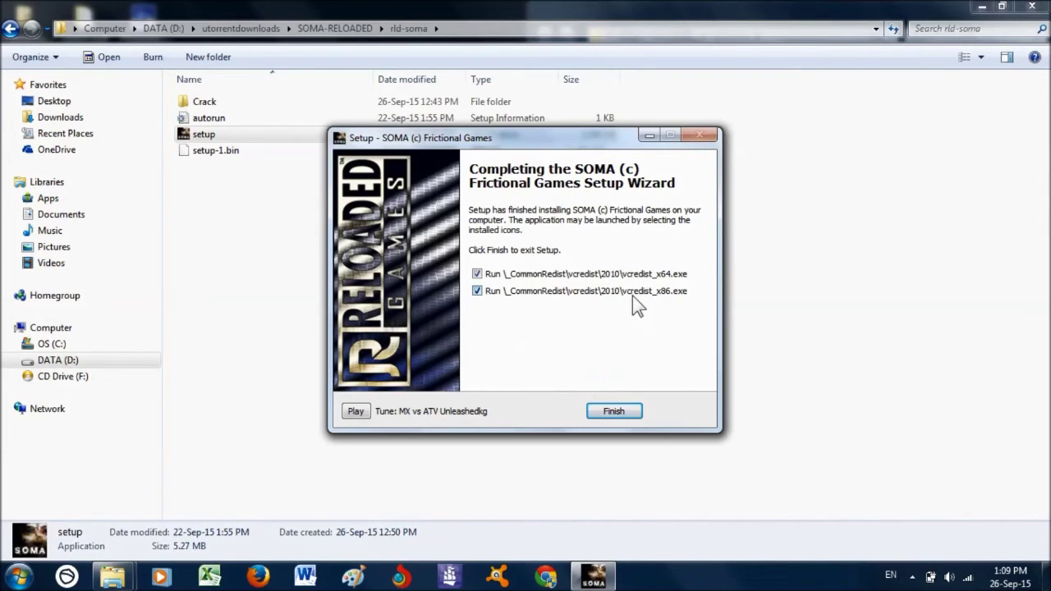
Finish setup and cancel both the x64 and x86 Visual C++ 2010 repair prompts
{"action": "left_click", "coordinate": [620, 414]}
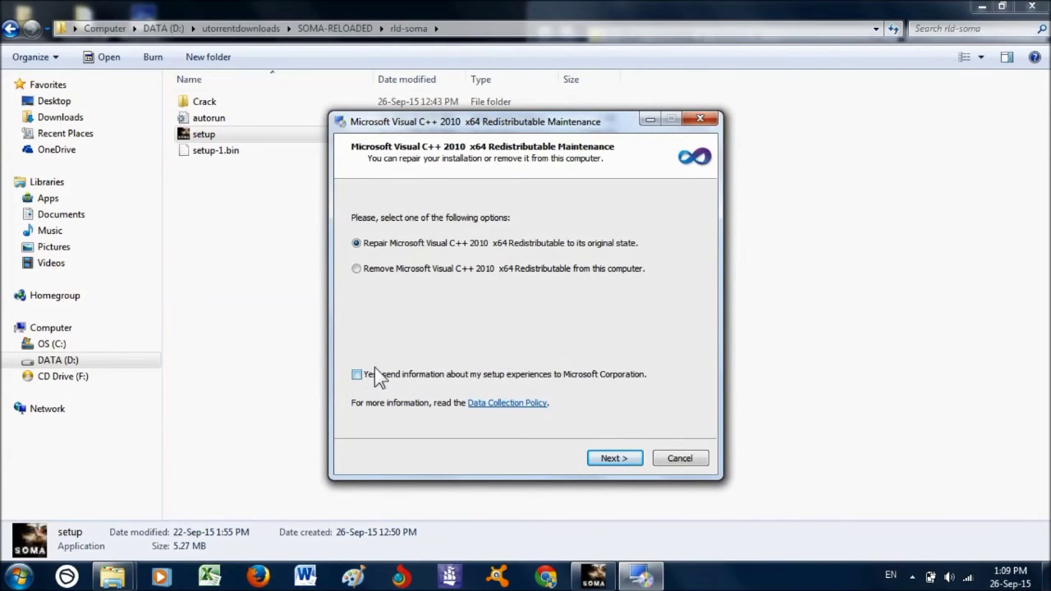
{"action": "left_click", "coordinate": [690, 463]}
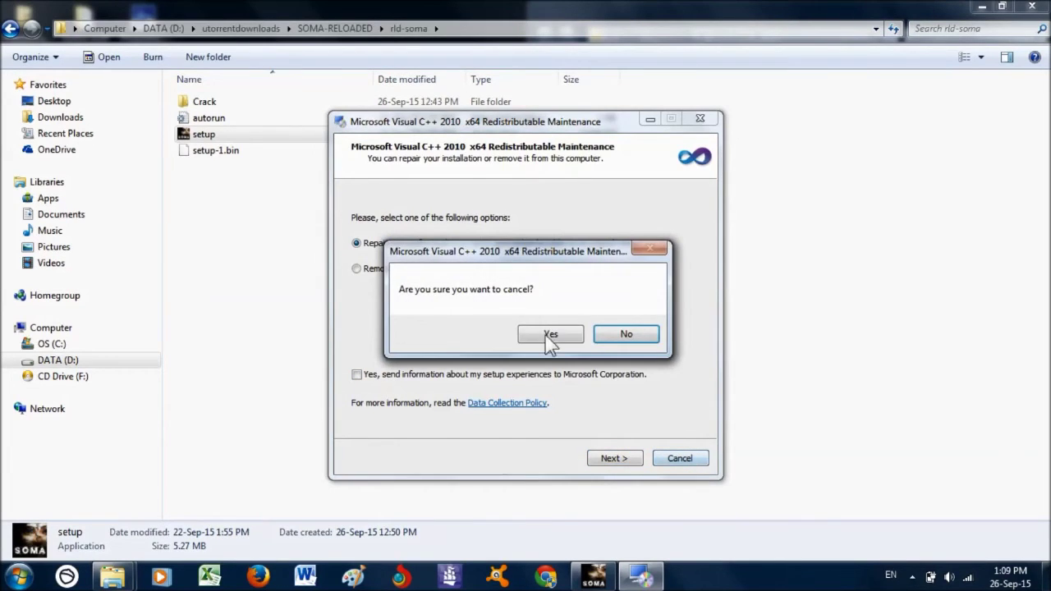
{"action": "left_click", "coordinate": [545, 335]}
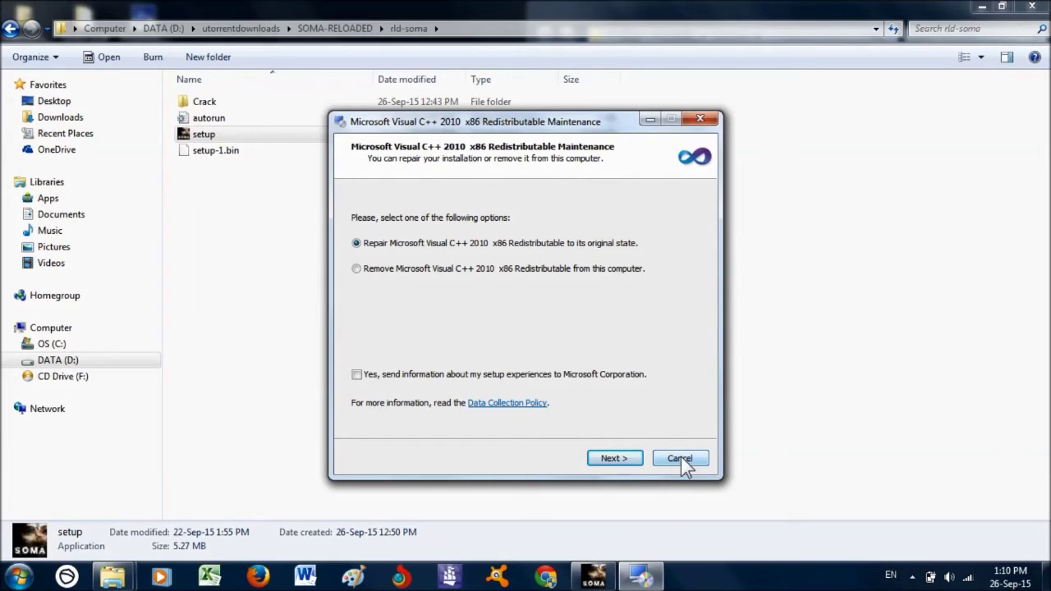
{"action": "left_click", "coordinate": [680, 457]}
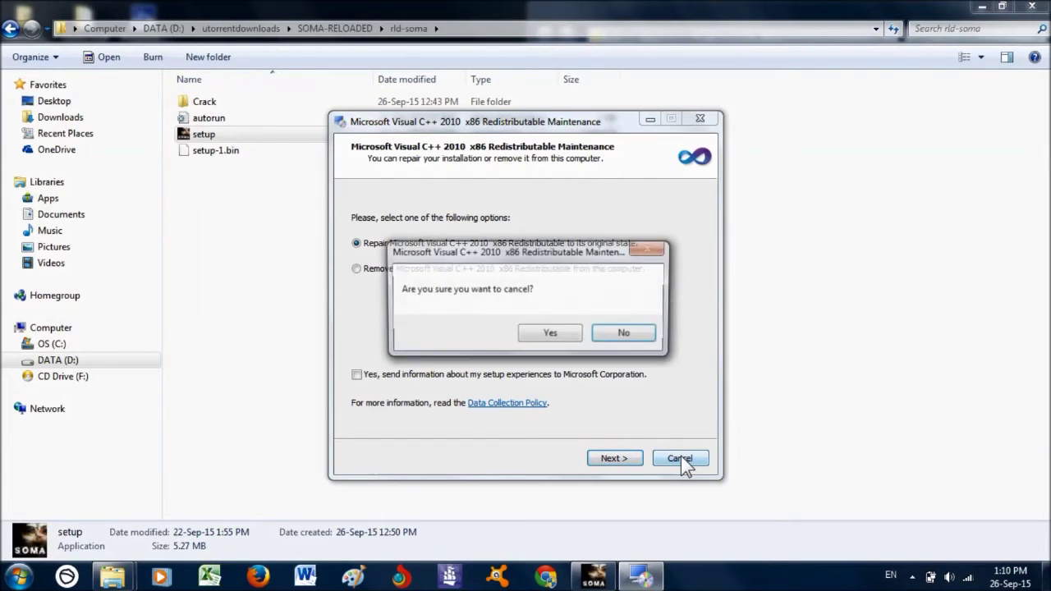
{"action": "left_click", "coordinate": [551, 334]}
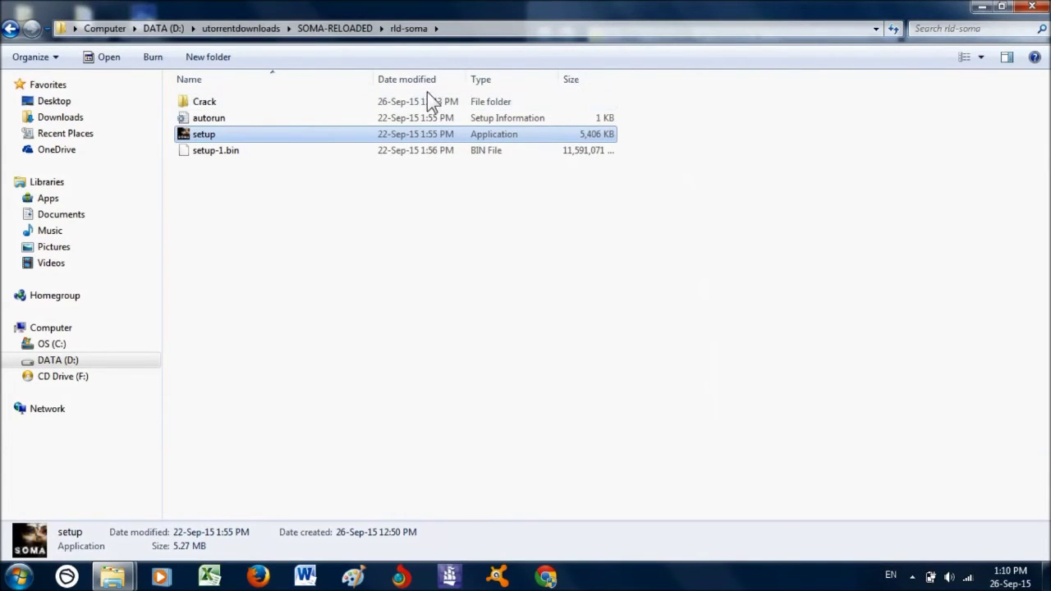
Copy the three files from the Crack folder and close the rld-soma window
{"action": "double_click", "coordinate": [360, 101]}
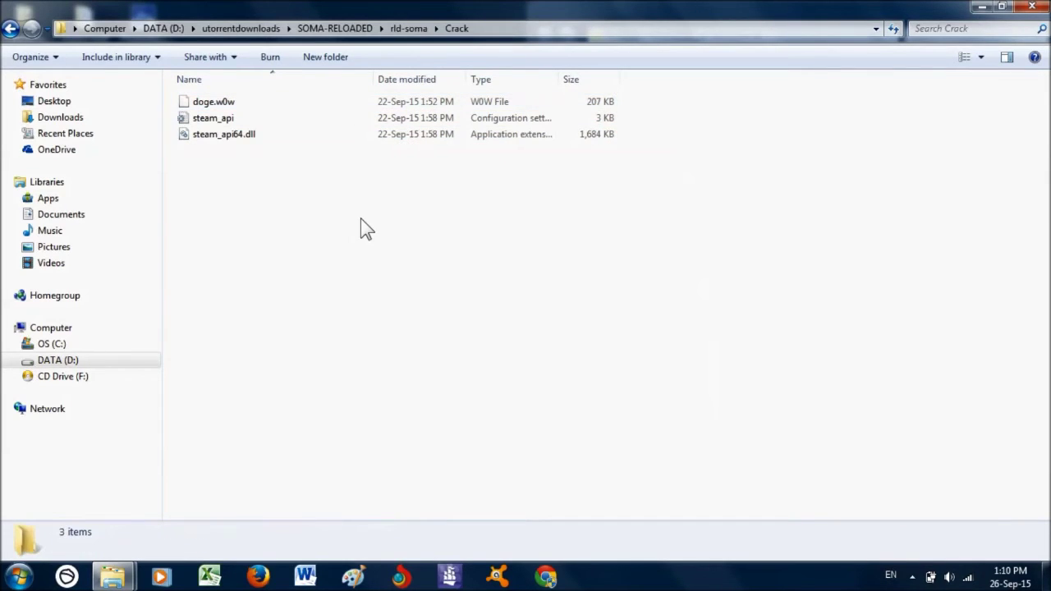
{"action": "left_click_drag", "start_coordinate": [360, 218], "coordinate": [372, 87]}
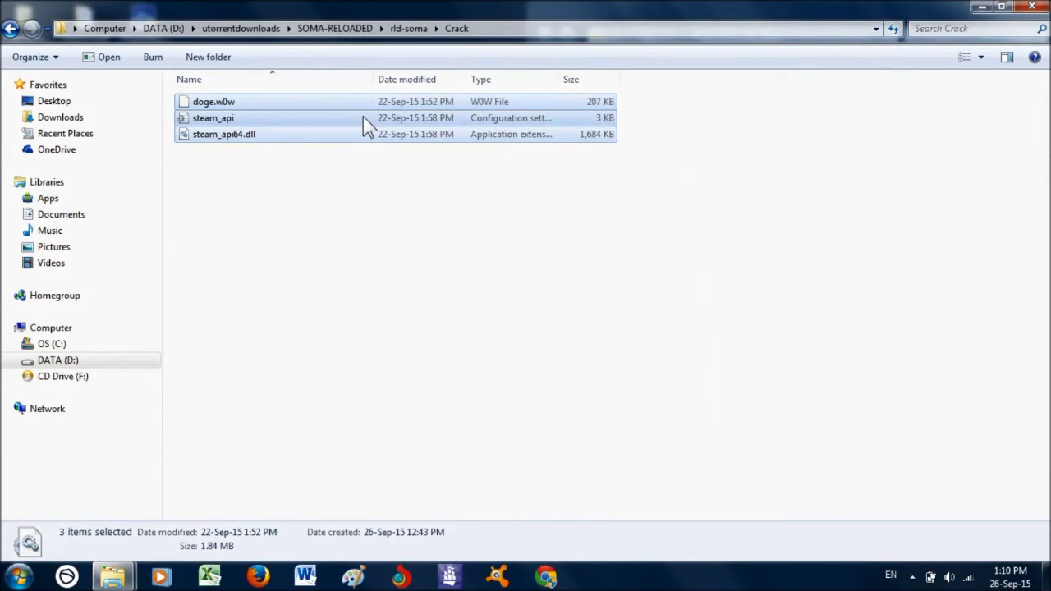
{"action": "right_click", "coordinate": [362, 116]}
{"action": "left_click", "coordinate": [419, 301]}
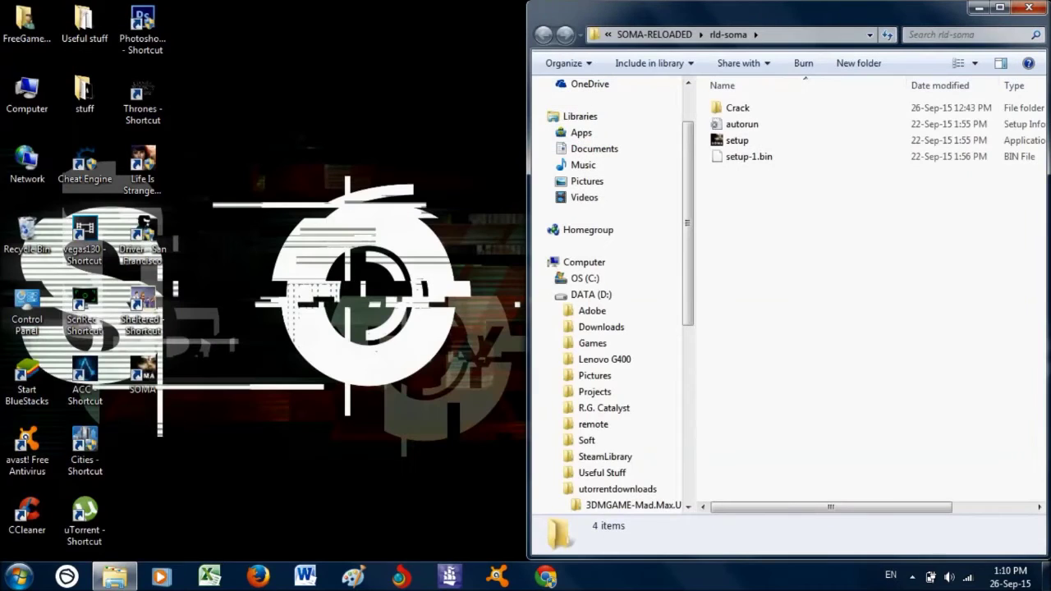
{"action": "left_click", "coordinate": [1036, 10]}
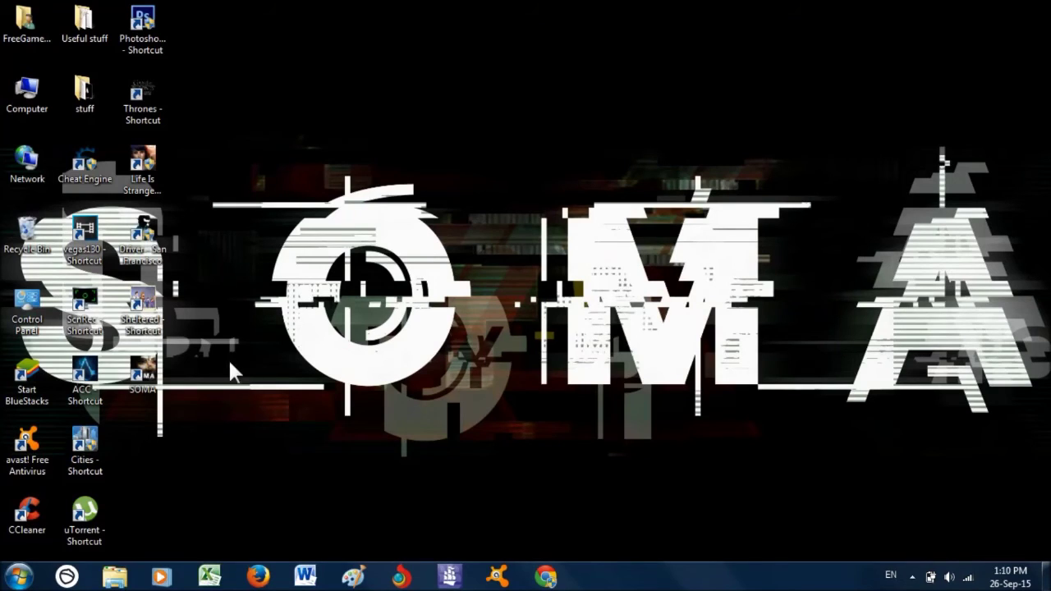
Paste the crack files into D:\Games\SOMA, replacing all existing files, then close the folder
{"action": "right_click", "coordinate": [155, 380]}
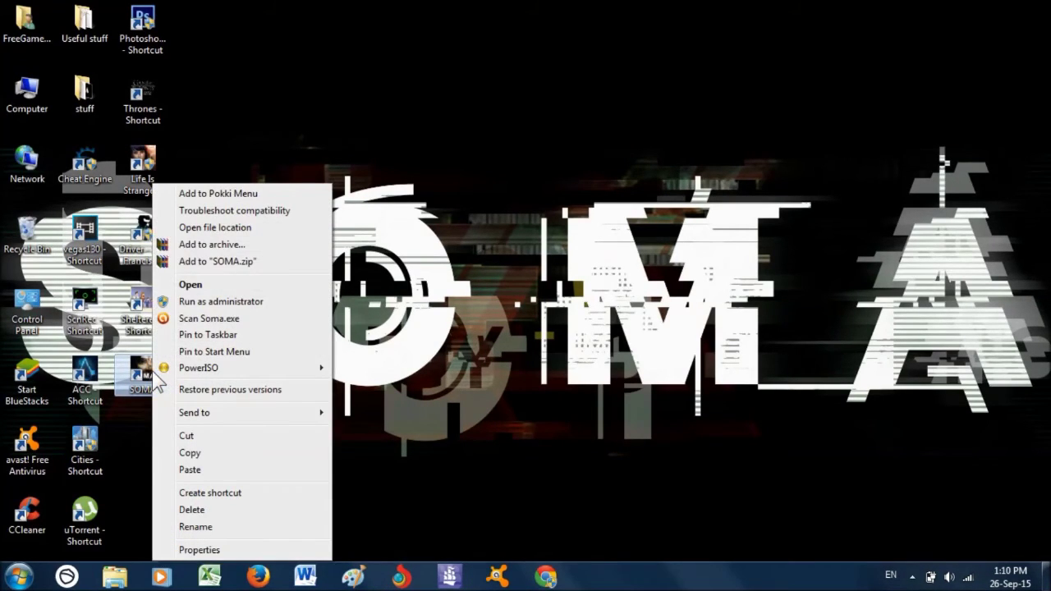
{"action": "left_click", "coordinate": [289, 229]}
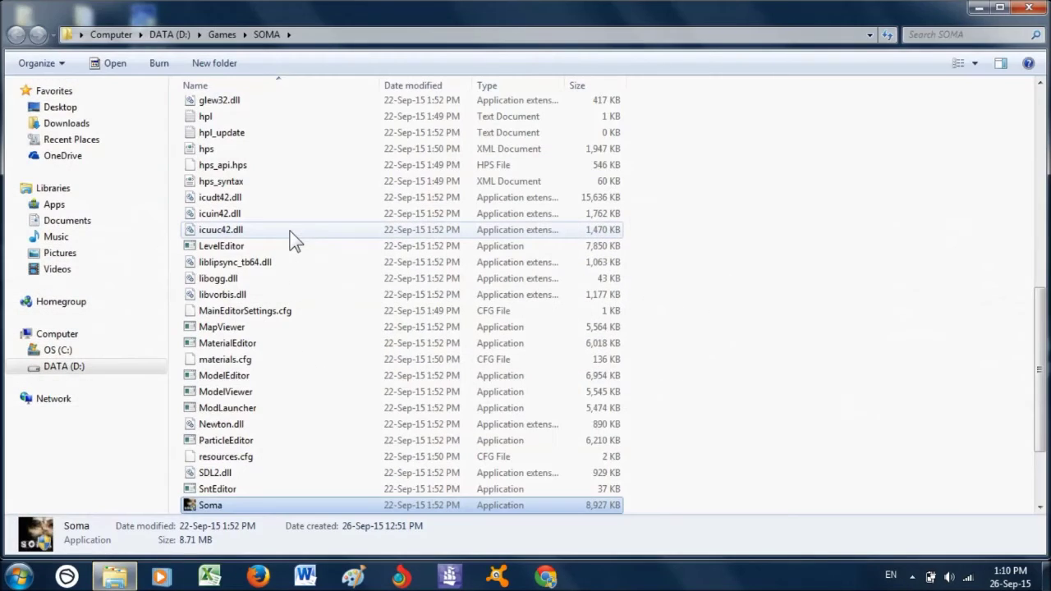
{"action": "left_click", "coordinate": [756, 213]}
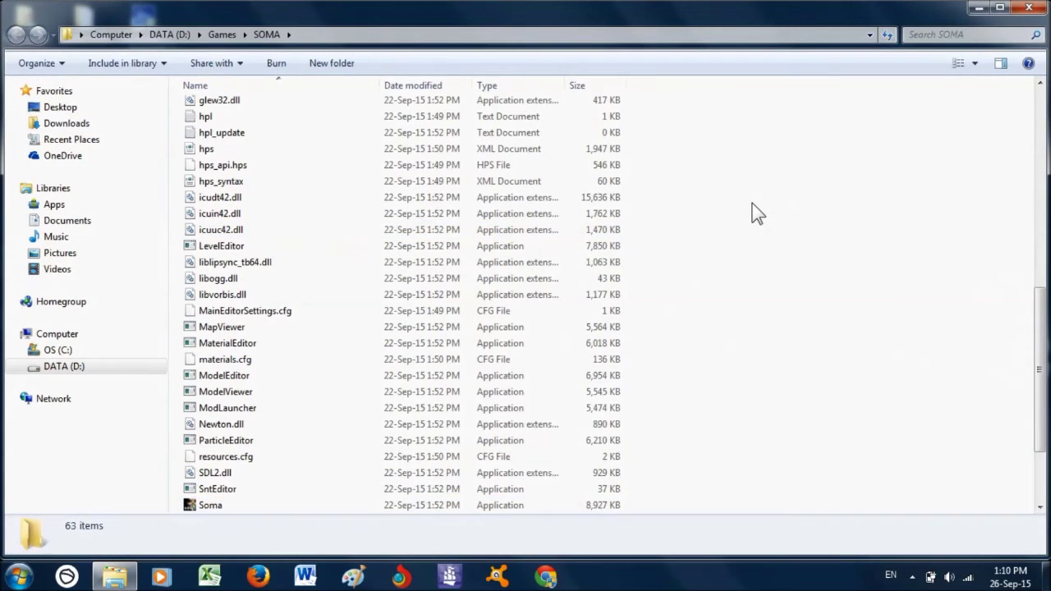
{"action": "right_click", "coordinate": [756, 213]}
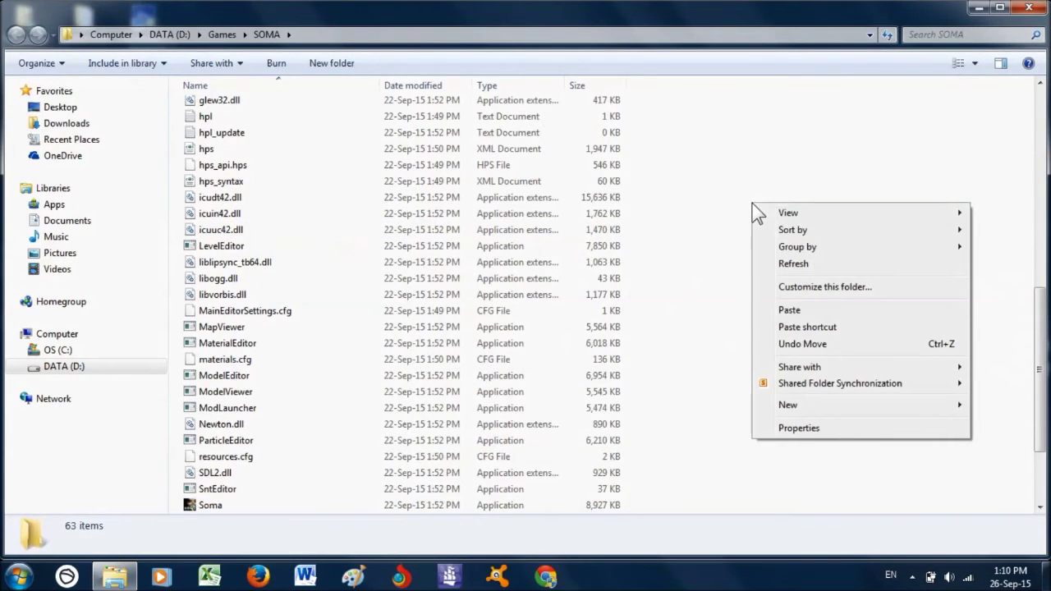
{"action": "left_click", "coordinate": [799, 310]}
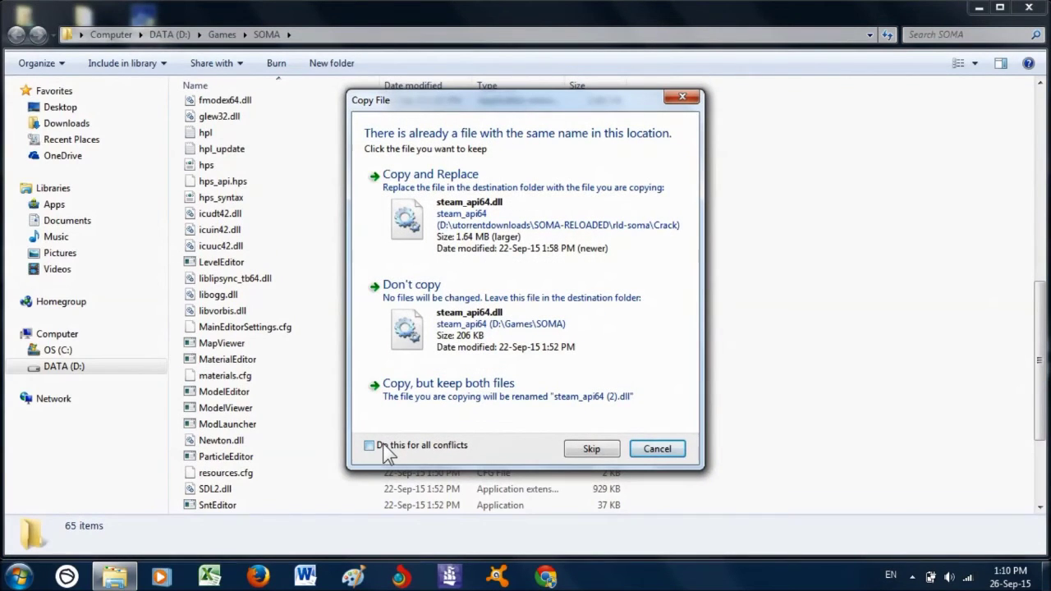
{"action": "left_click", "coordinate": [382, 443]}
{"action": "left_click", "coordinate": [558, 246]}
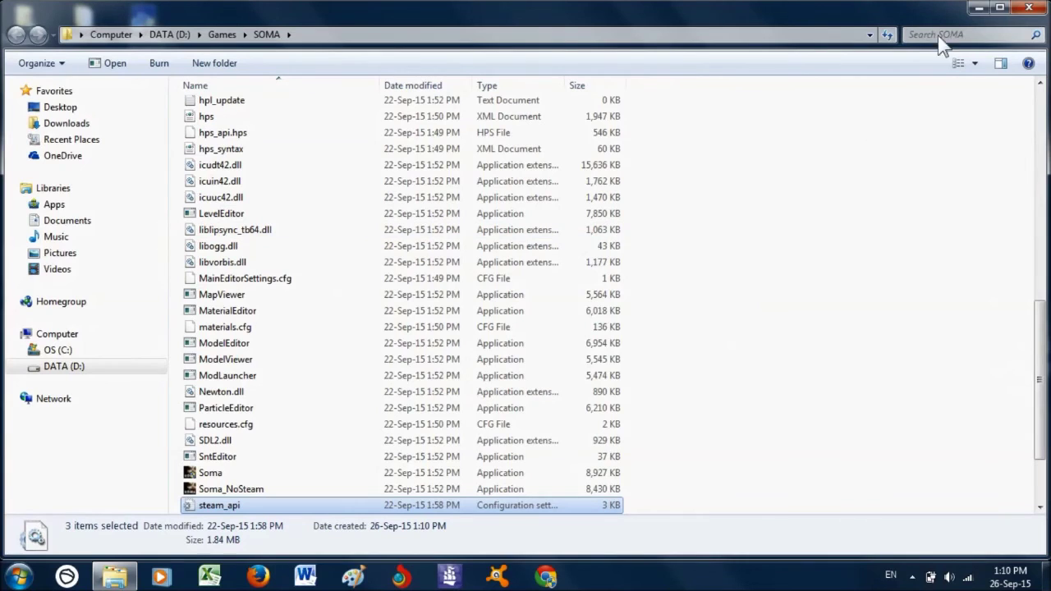
{"action": "left_click", "coordinate": [1028, 7]}
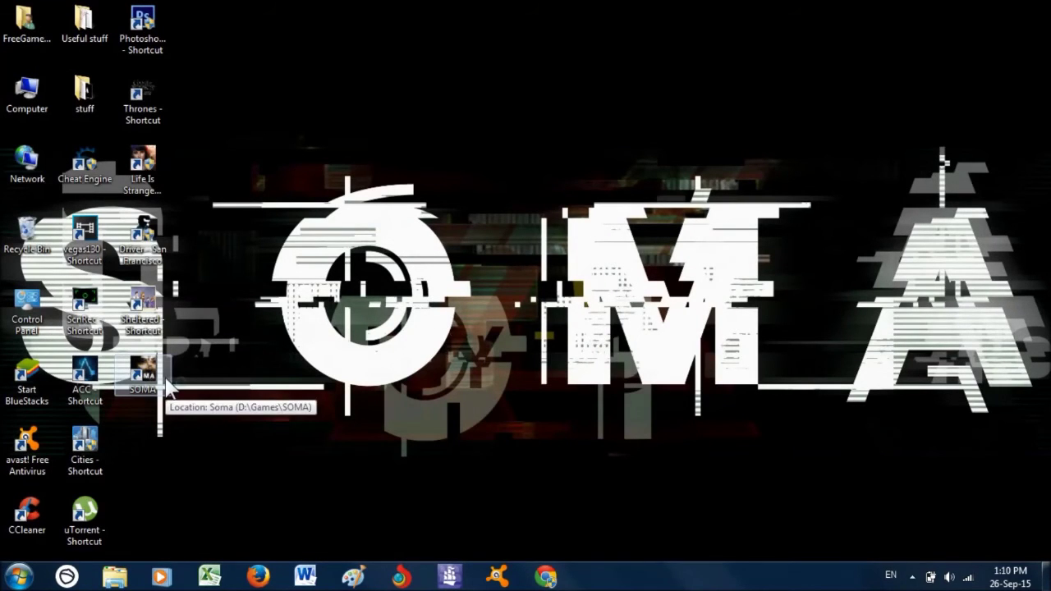
Review SOMA's minimum and recommended requirements and the integrated graphics note, then scroll to the videos
{"action": "left_click", "coordinate": [167, 385]}
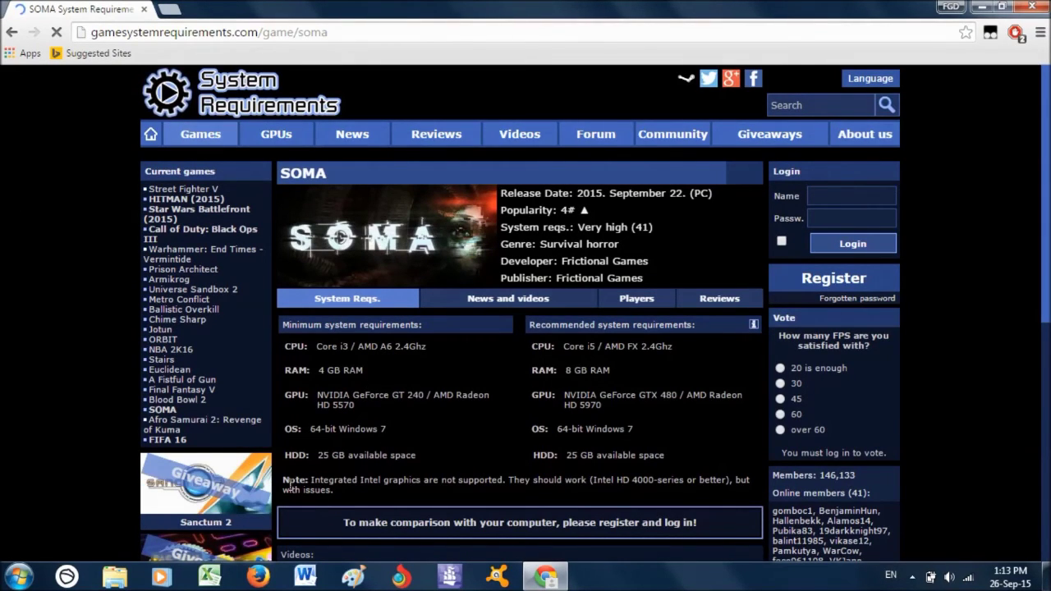
{"action": "left_click_drag", "start_coordinate": [276, 474], "coordinate": [406, 495]}
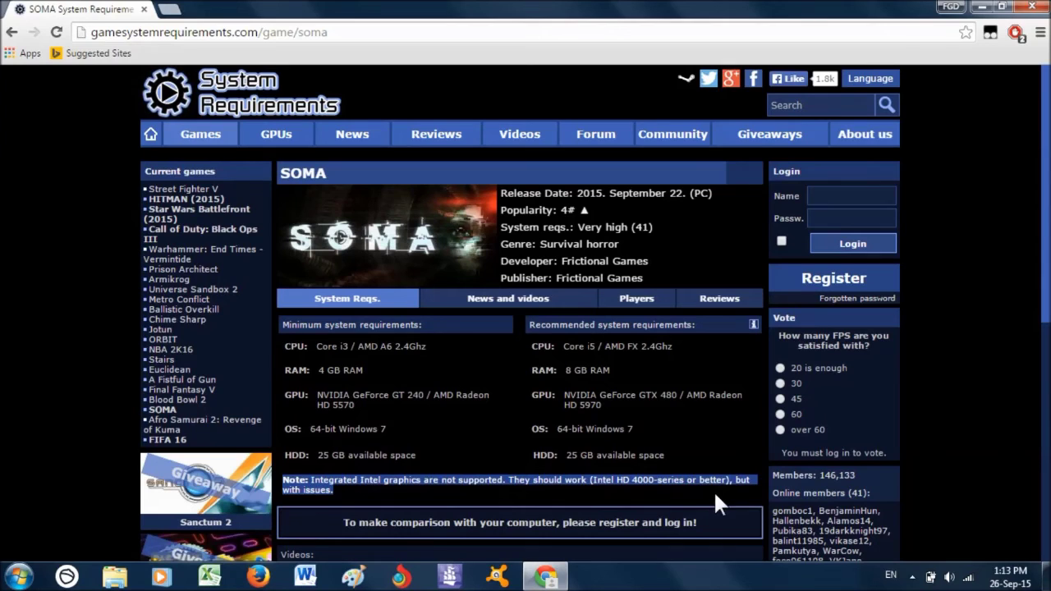
{"action": "left_click", "coordinate": [347, 490]}
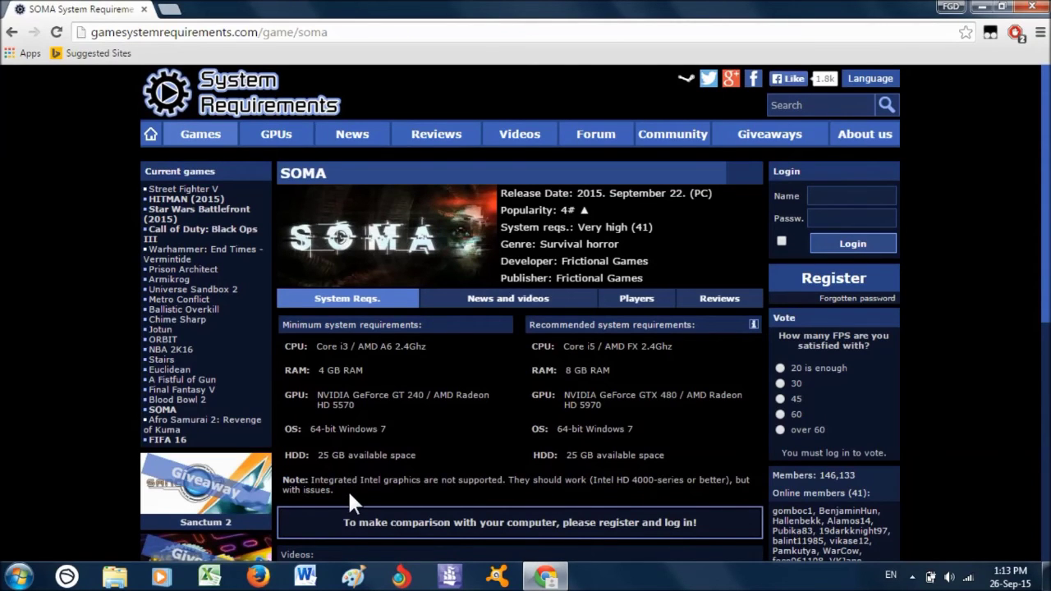
{"action": "scroll", "coordinate": [418, 500], "scroll_direction": "down", "scroll_amount": 2}
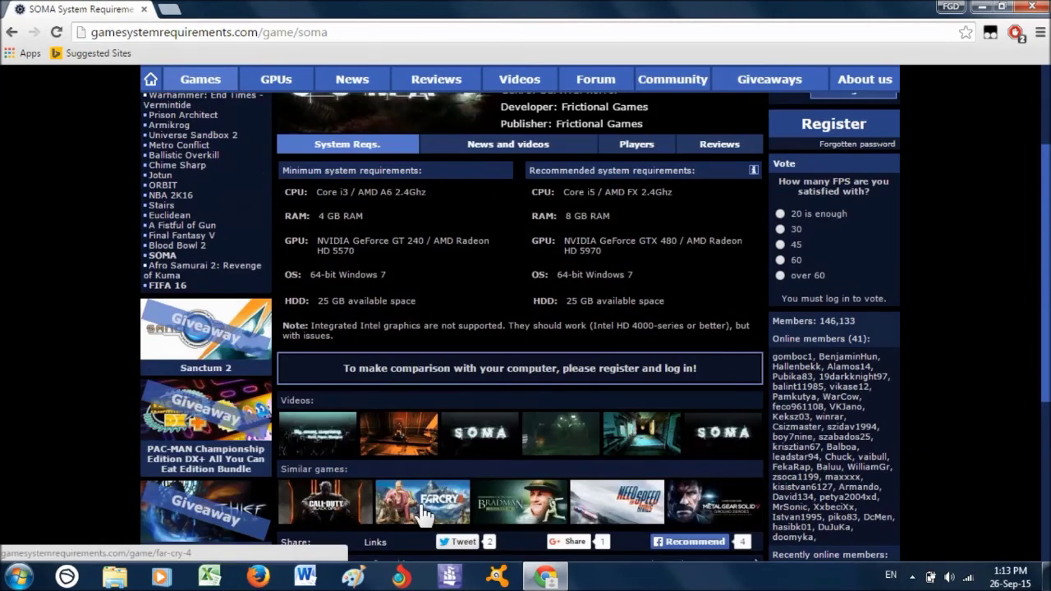